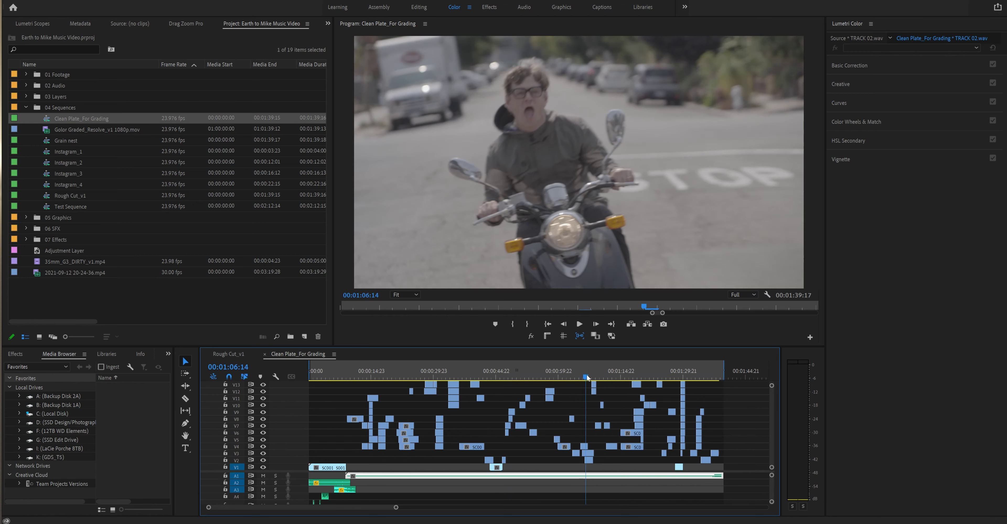
Open the export settings for the Clean Plate_For Grading sequence and choose the QuickTime format with the Apple ProRes 422 preset
key("Home")
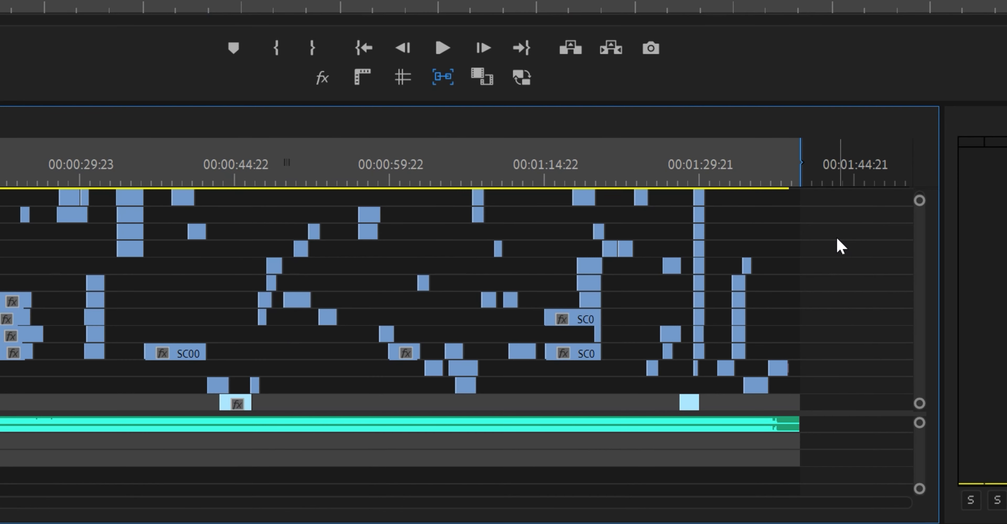
key("ctrl+m")
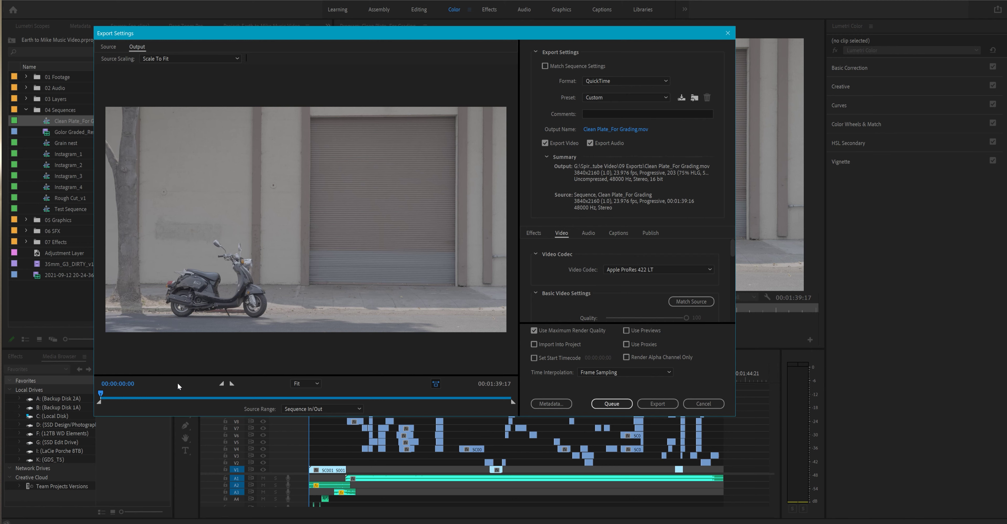
left_click_drag(181, 398, 427, 406)
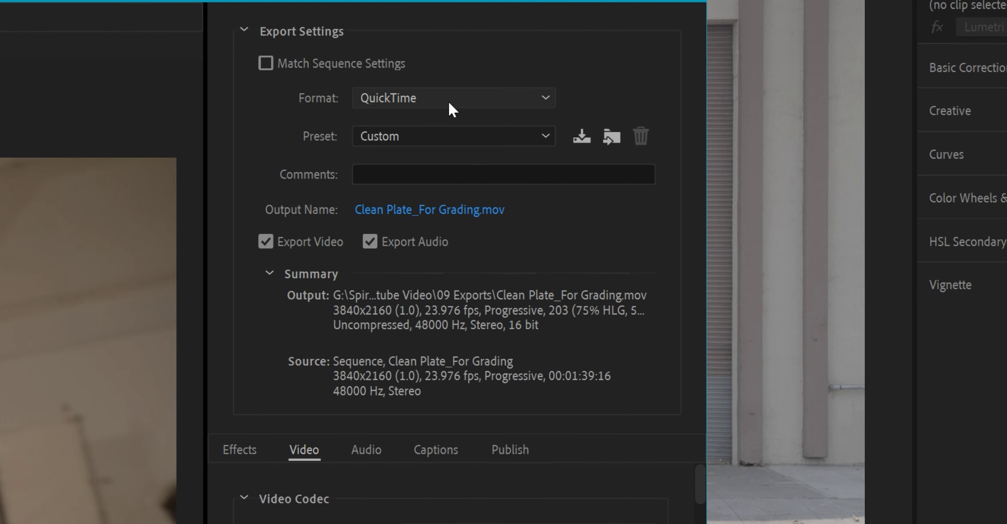
left_click(453, 106)
left_click(449, 102)
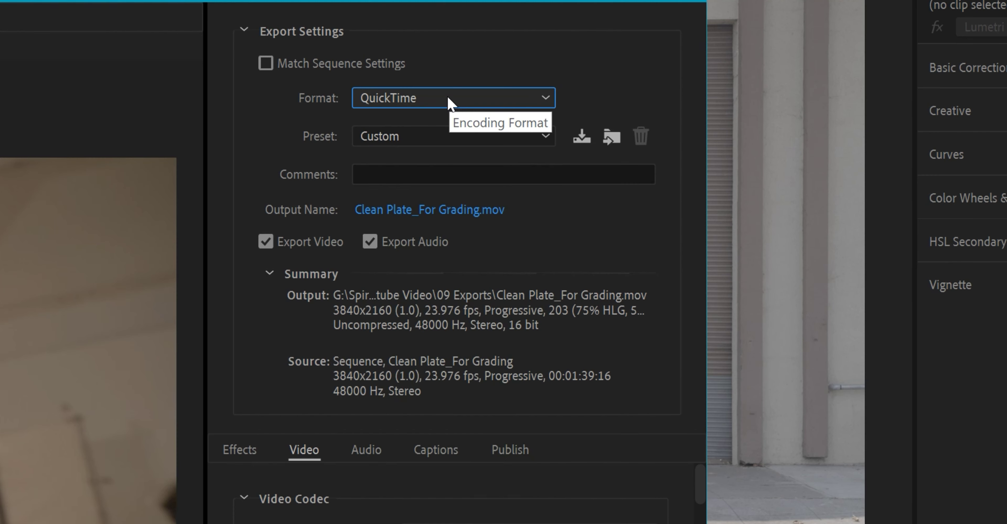
left_click(425, 136)
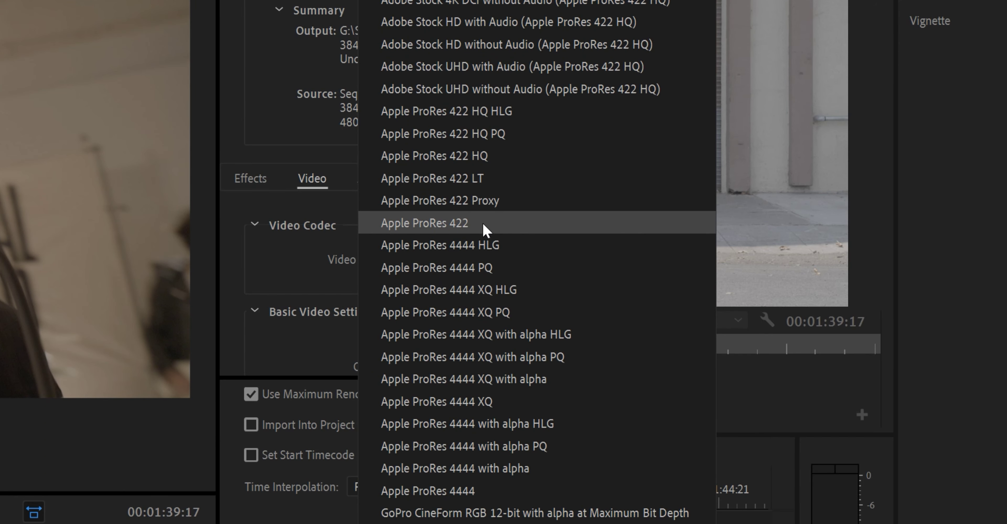
left_click(483, 224)
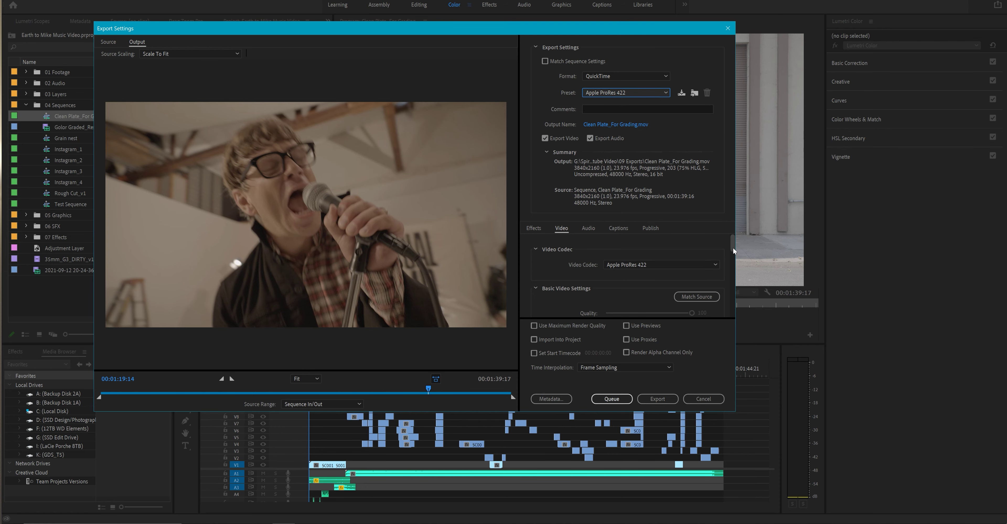
Enable maximum render quality and export the Clean Plate_For Grading sequence
scroll(720, 242, "down", 3)
left_click(533, 325)
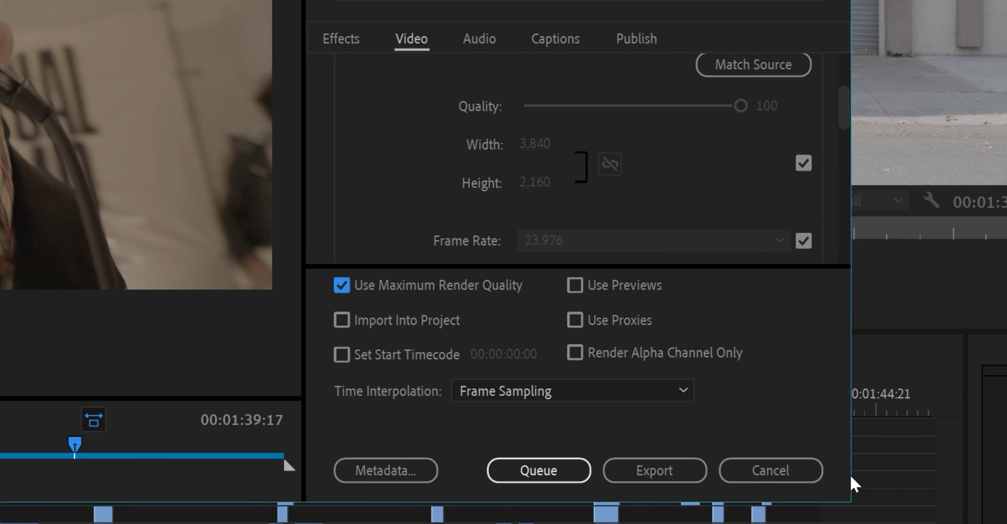
left_click(644, 477)
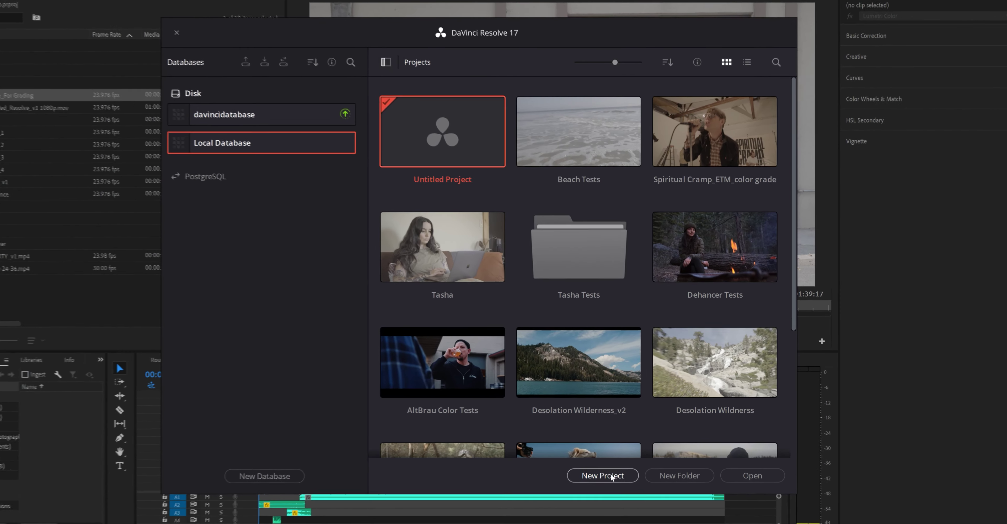
Switch to DaVinci Resolve and create a new project named Music Video Grading in the local database
left_click(620, 458)
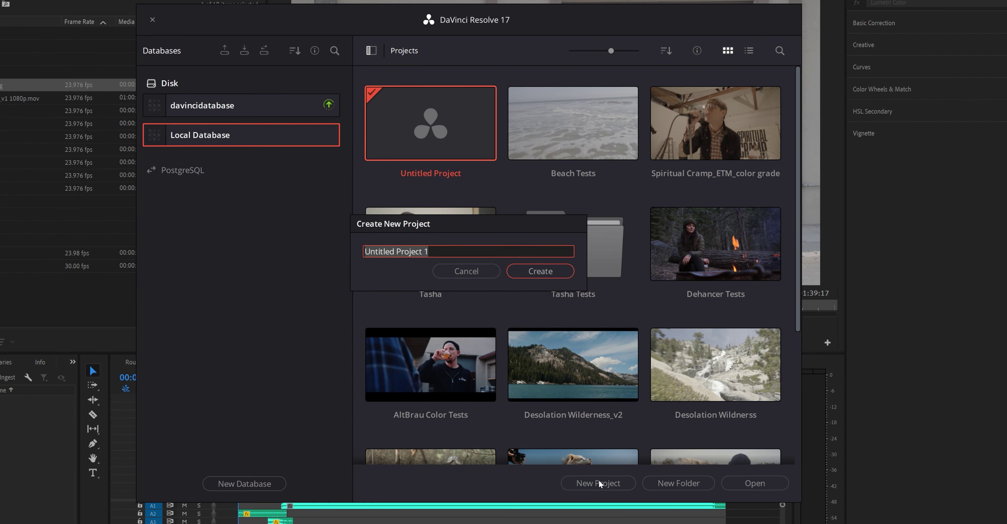
type("Music Video Grading")
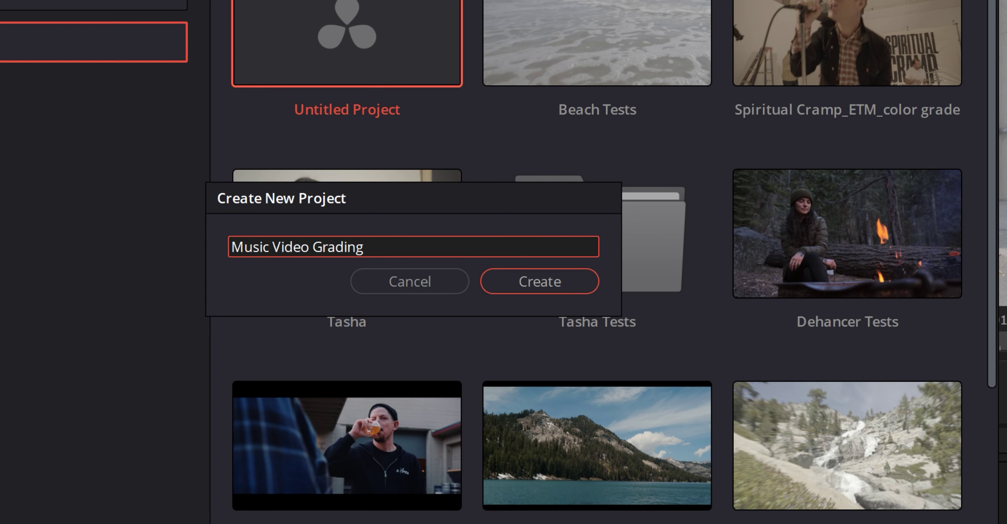
left_click(561, 278)
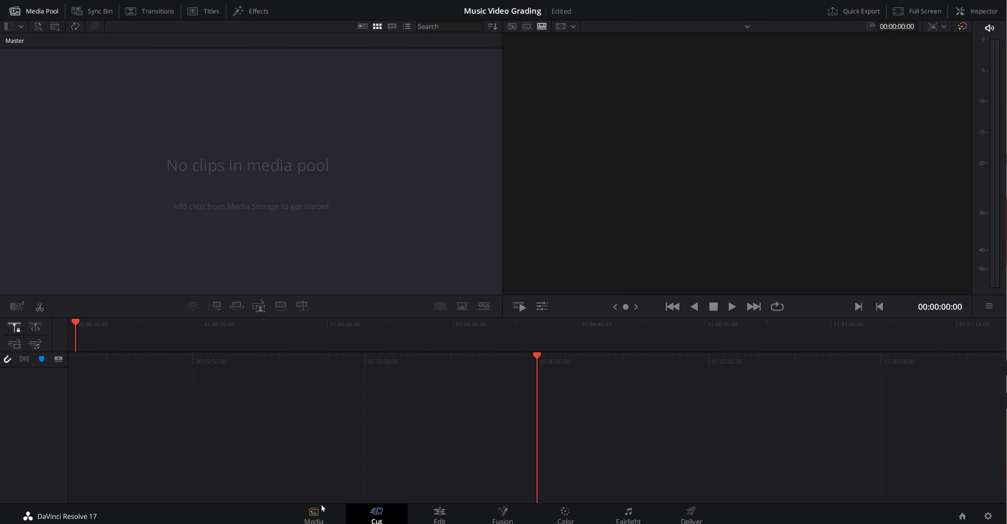
Run automatic scene cut detection on Clean Plate_For Grading.mov in the 09 Exports folder of the media storage
left_click(316, 514)
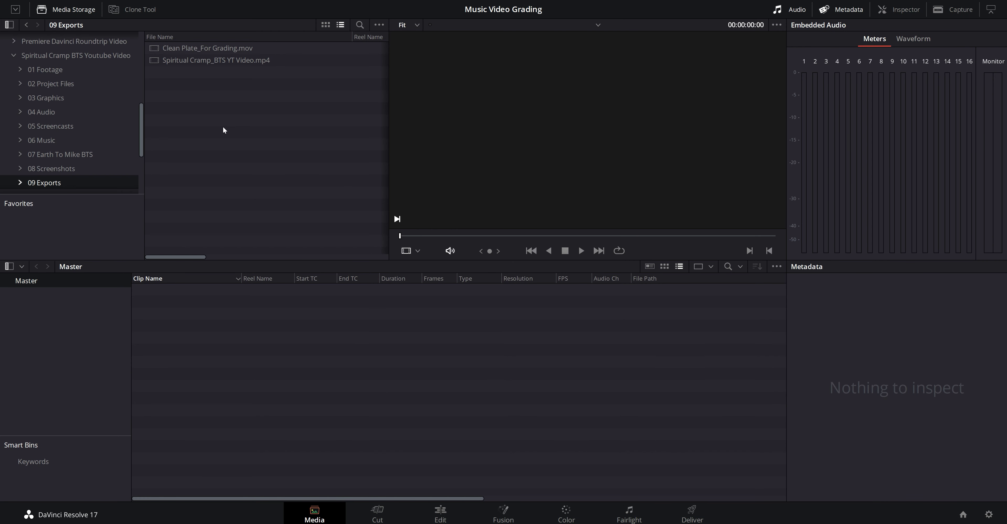
left_click(207, 48)
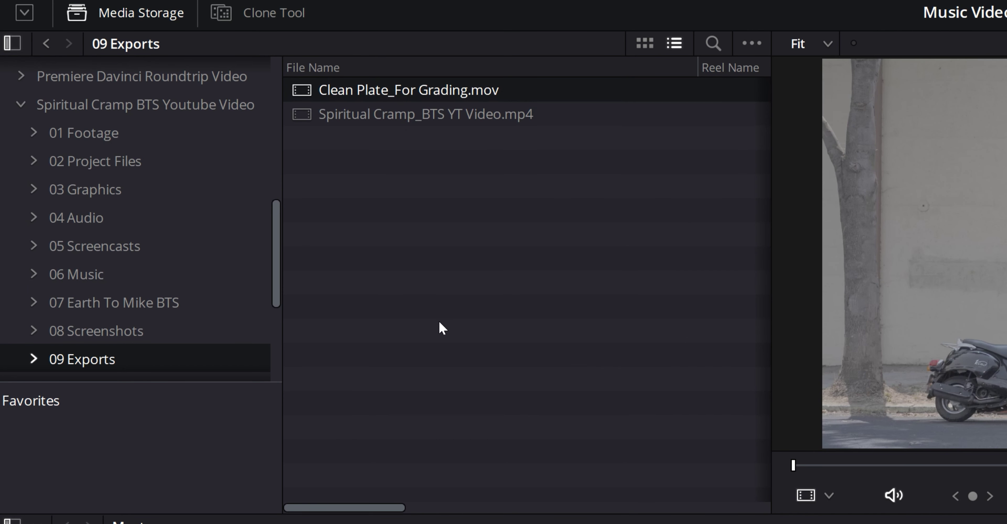
right_click(452, 93)
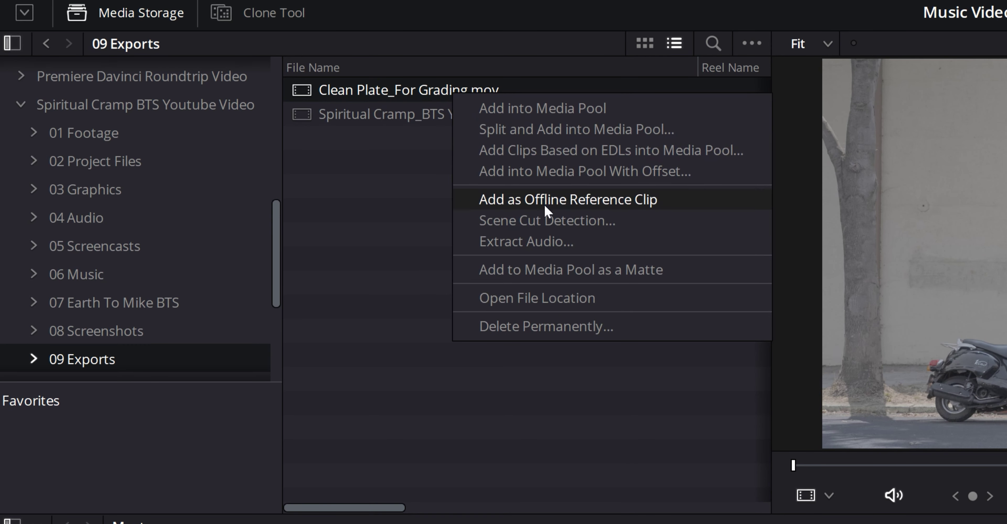
left_click(547, 221)
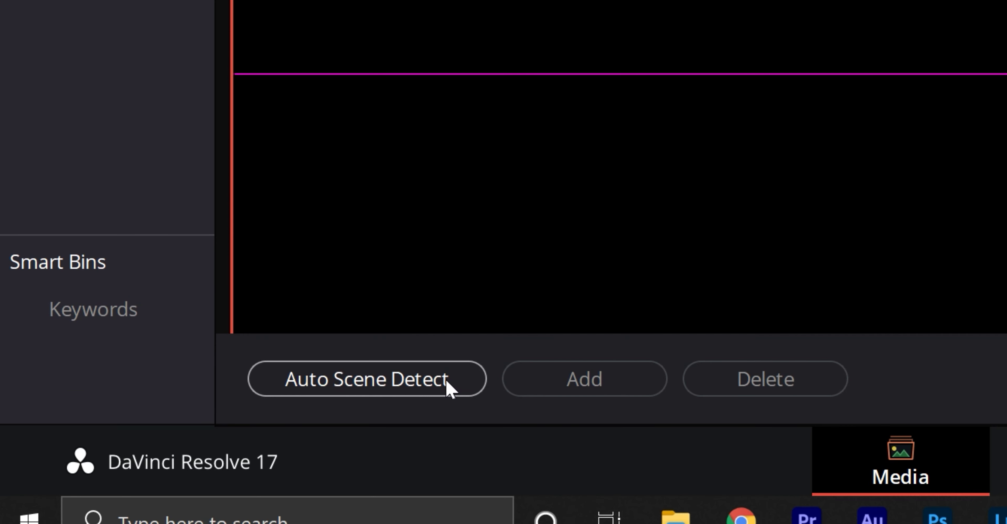
left_click(154, 483)
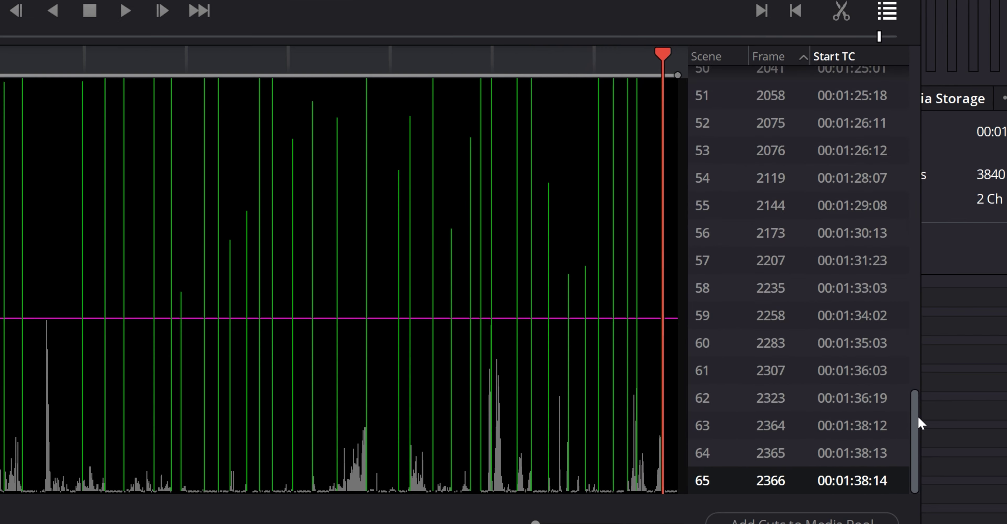
Check the list of detected scenes and add a missing cut at frame 504 (00:00:21:00)
left_click_drag(927, 430, 922, 258)
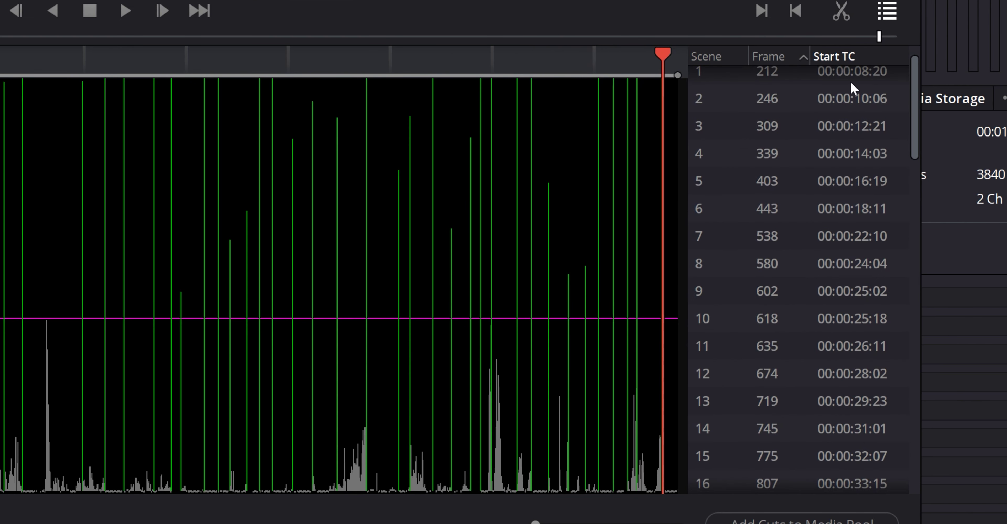
left_click_drag(917, 81, 941, 453)
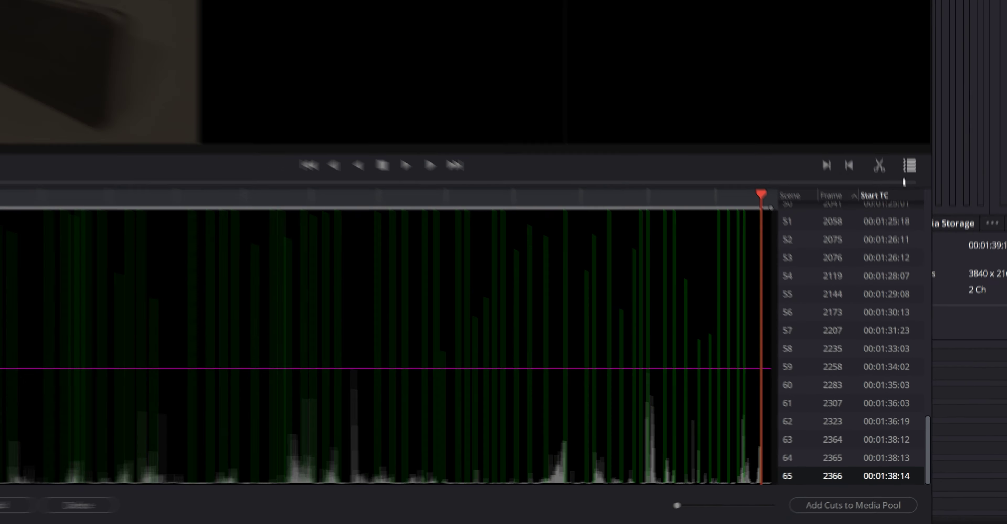
left_click_drag(109, 375, 222, 369)
left_click_drag(221, 253, 231, 256)
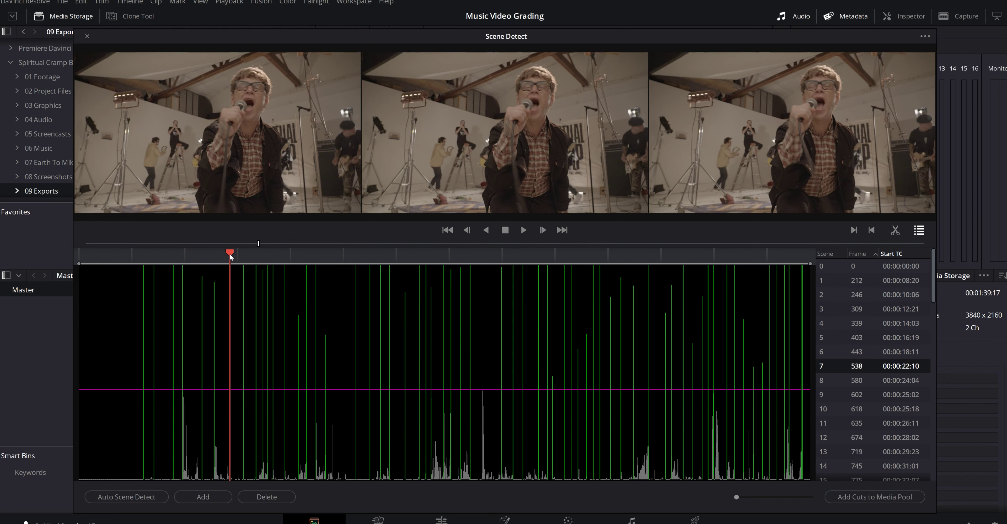
left_click_drag(236, 259, 233, 259)
left_click(221, 498)
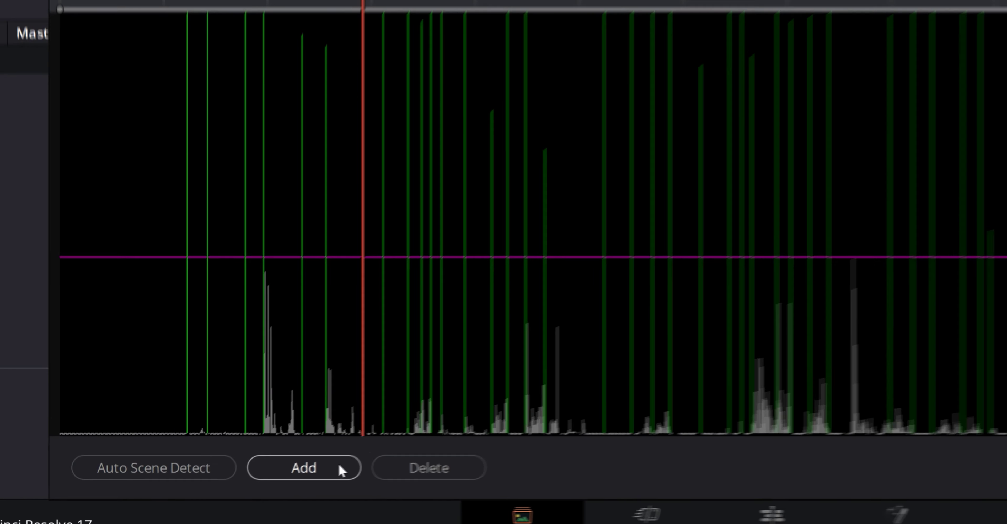
Scrub through the detected cuts and compare the neighbouring frames to check that each cut falls on a shot change
left_click_drag(233, 254, 208, 254)
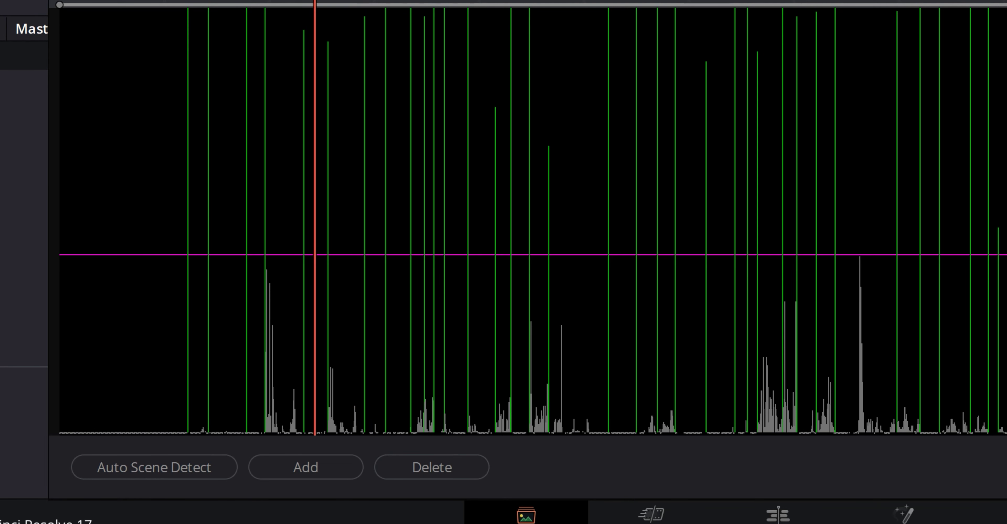
left_click_drag(314, 1, 322, 1)
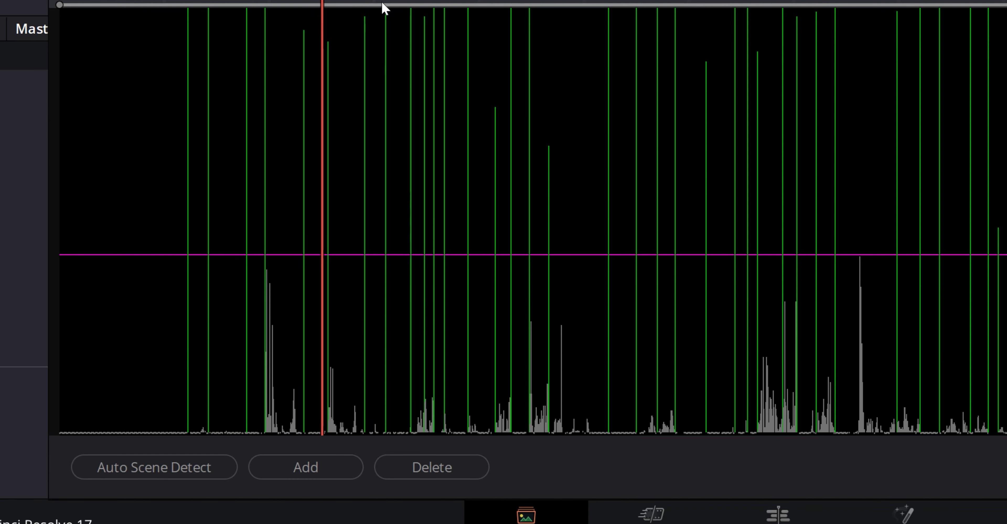
left_click_drag(370, 0, 467, 1)
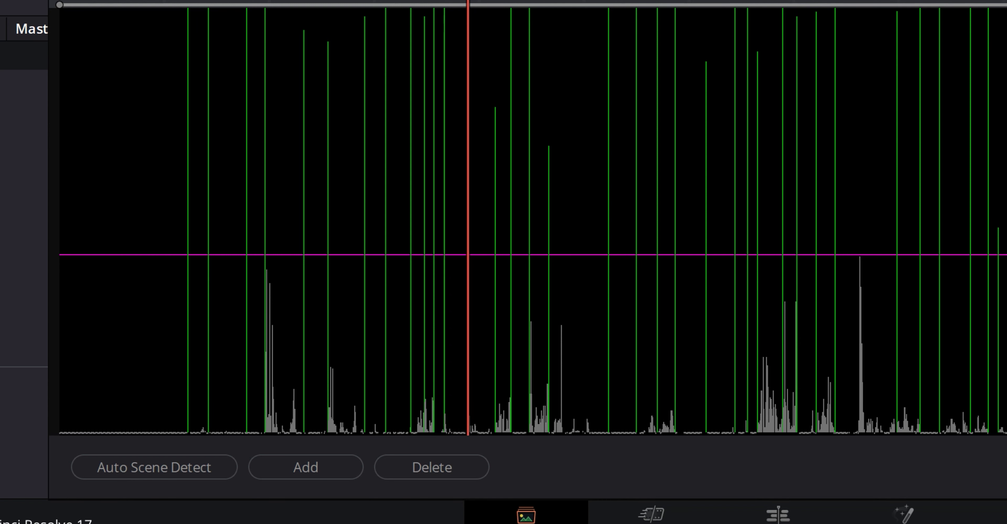
key("Right")
key("Right")
key("Right")
key("Right")
key("Right")
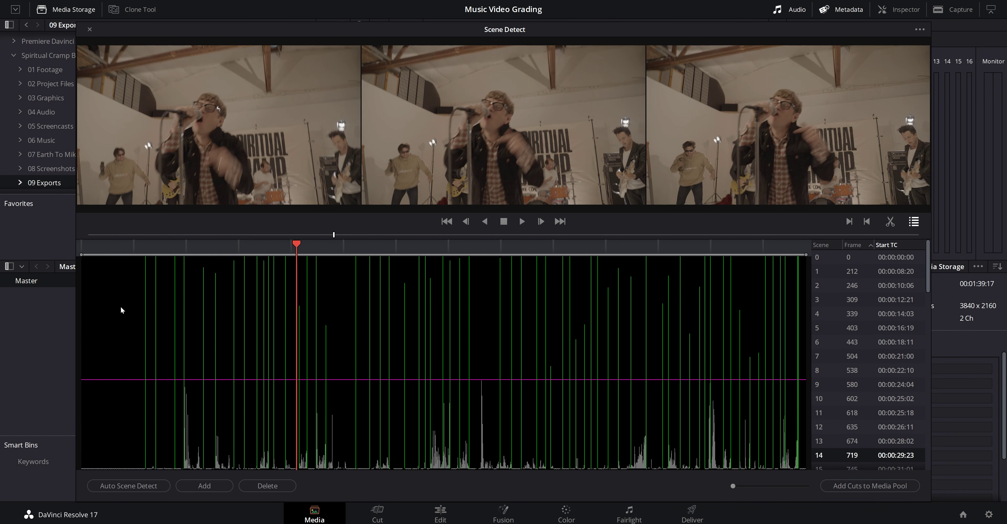
left_click_drag(285, 249, 544, 254)
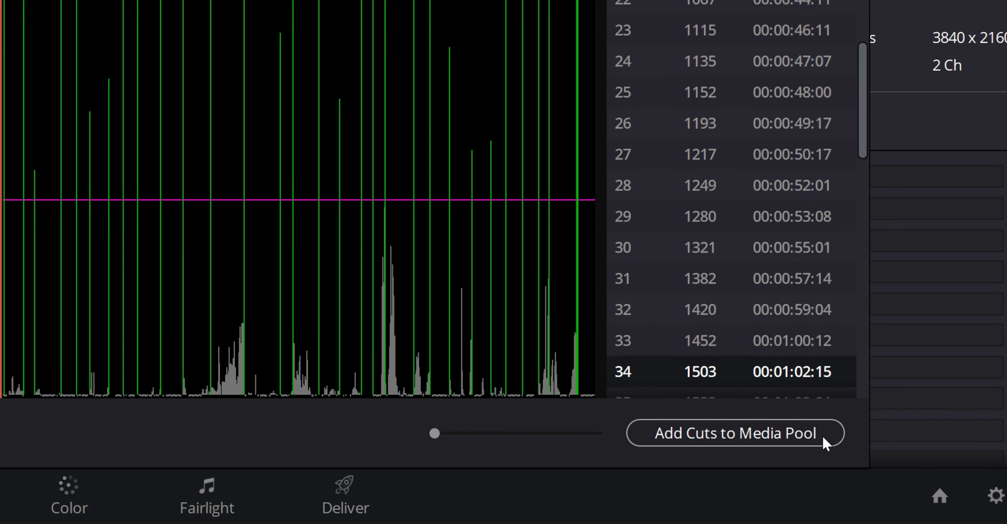
Add the detected cuts to the media pool, close Scene Detect and look through the resulting clips
left_click(817, 434)
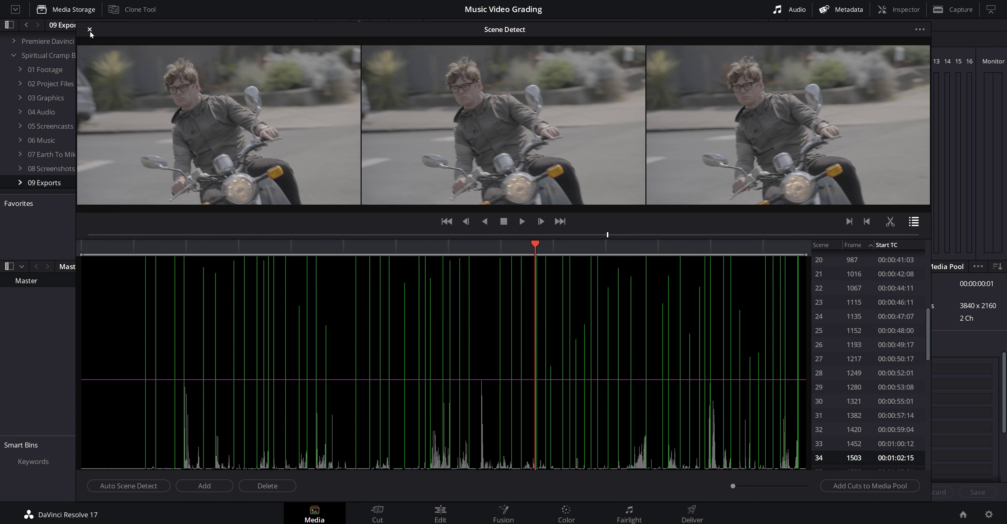
left_click(90, 30)
scroll(72, 191, "down", 13)
scroll(134, 258, "down", 6)
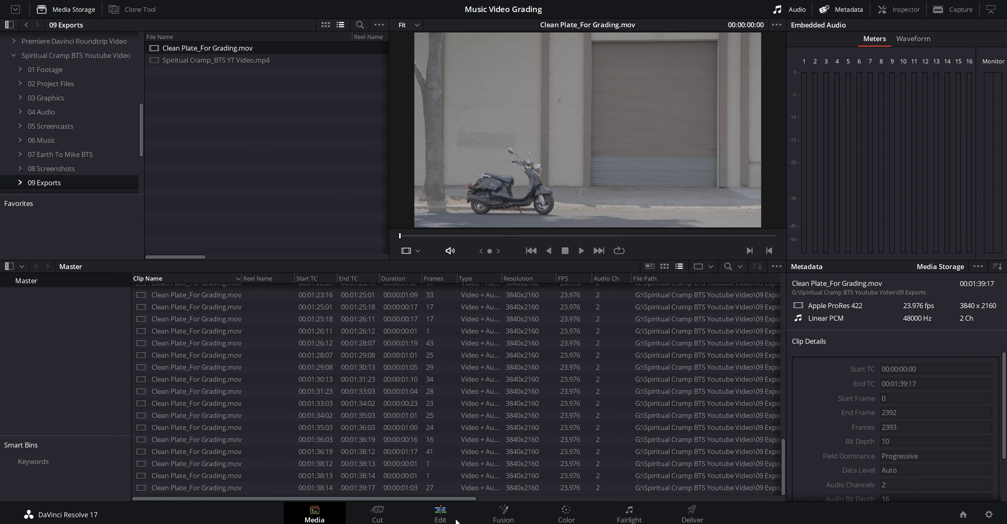
Select all the Clean Plate clips in the media pool and place them in a new timeline on the Edit page
left_click(524, 523)
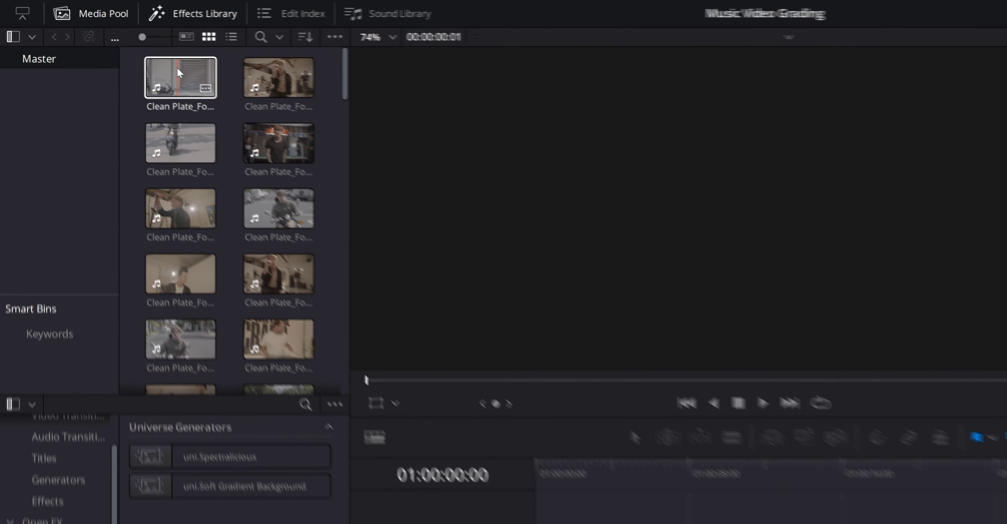
left_click(118, 49)
left_click_drag(392, 86, 393, 438)
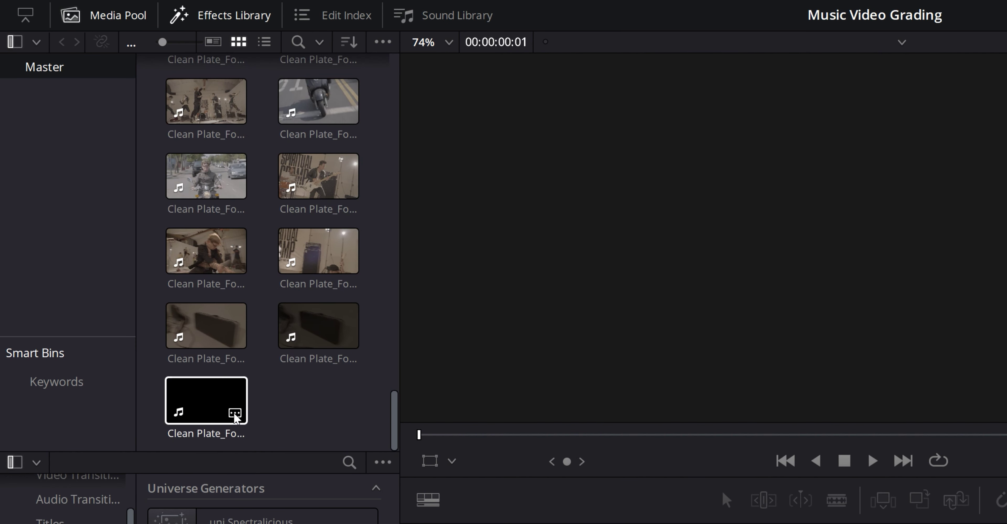
left_click(223, 411, "shift")
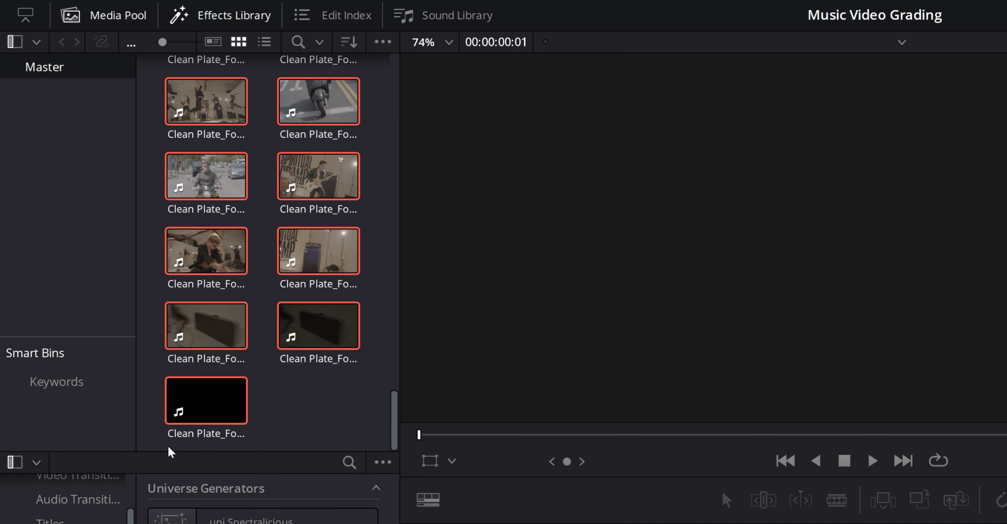
left_click_drag(197, 321, 666, 523)
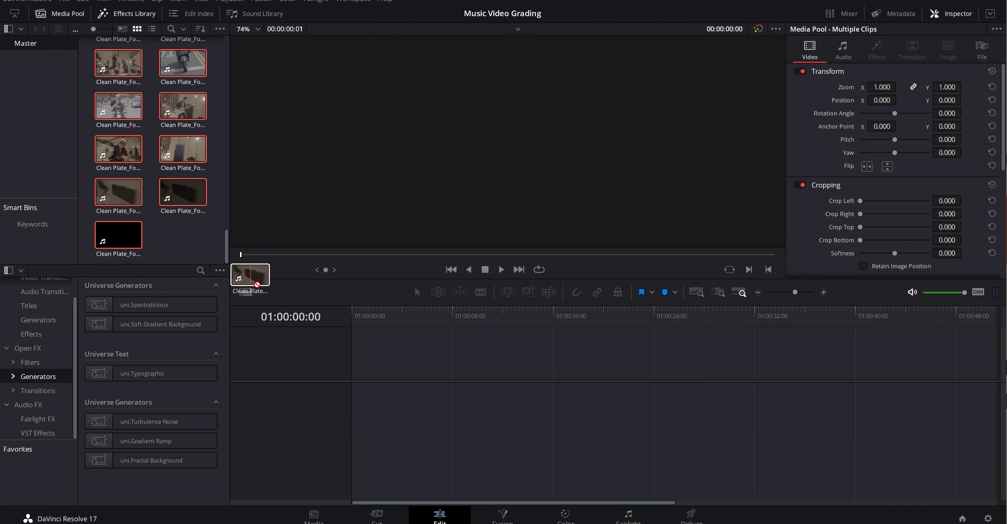
left_click_drag(381, 359, 357, 414)
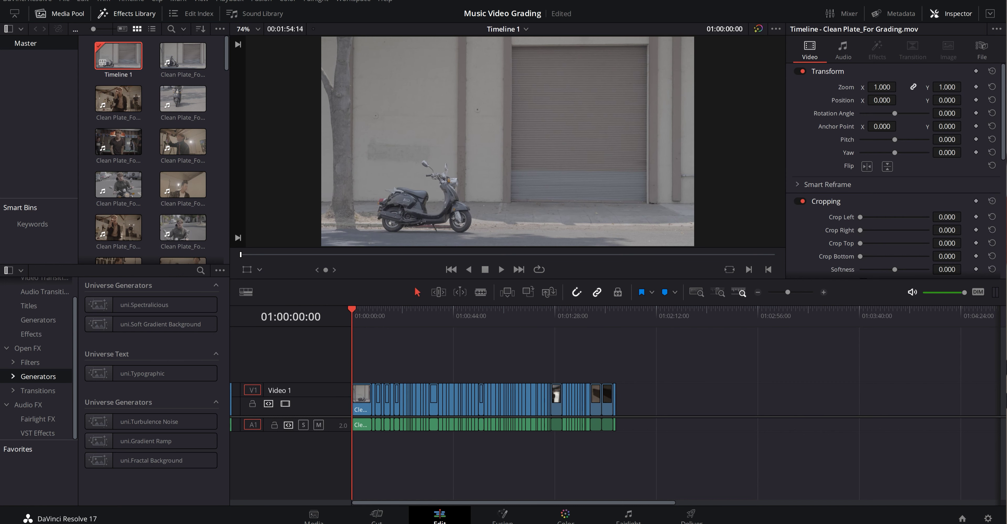
Open the timeline on the Color page and scrub through its individual clips to about 01:00:29:02
key("shift+6")
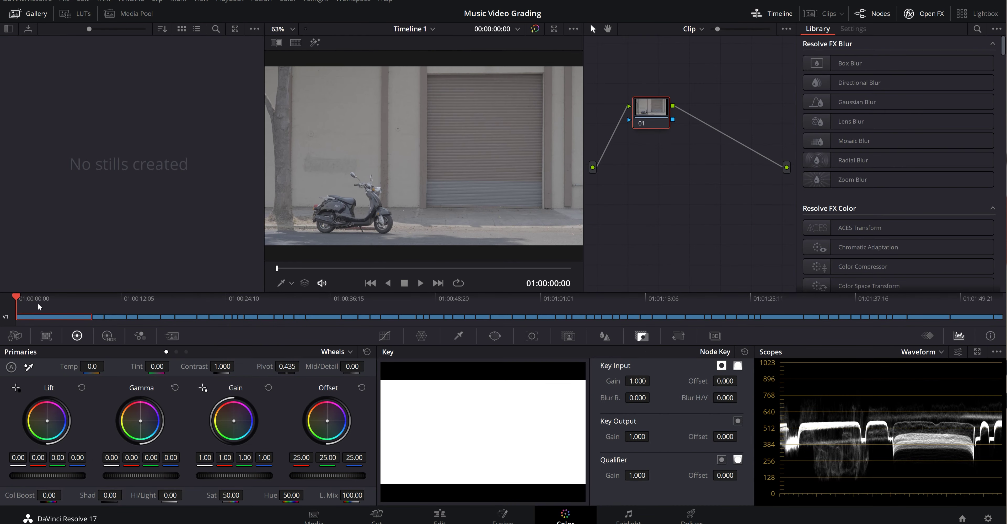
left_click_drag(39, 307, 243, 303)
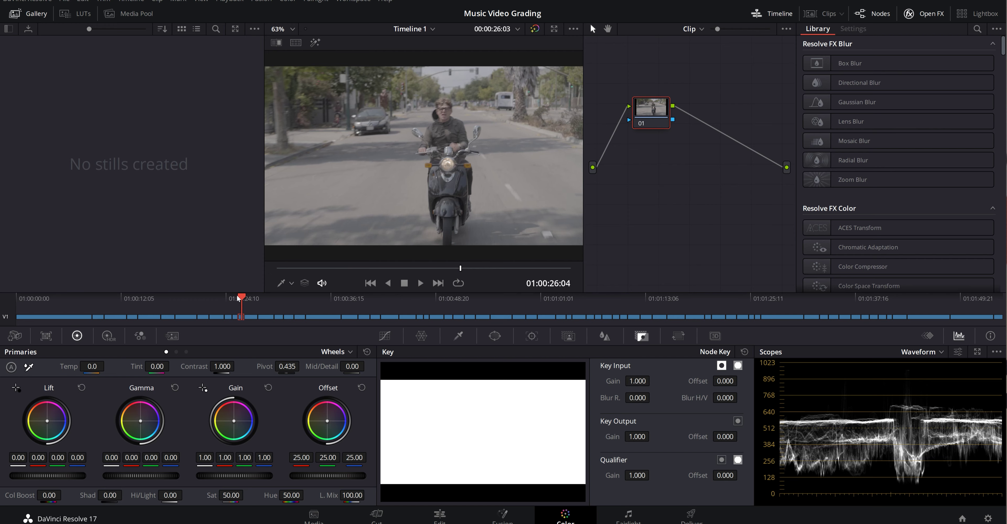
left_click_drag(237, 299, 267, 303)
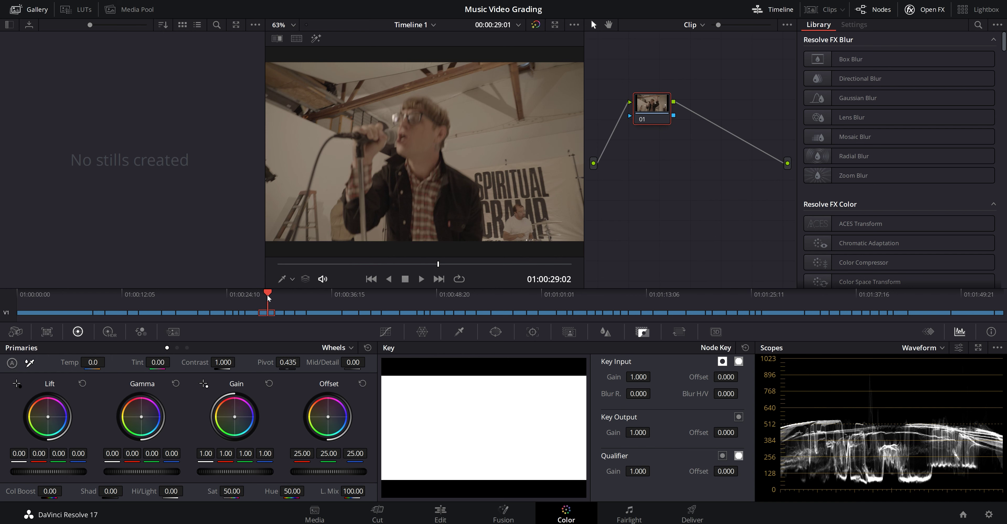